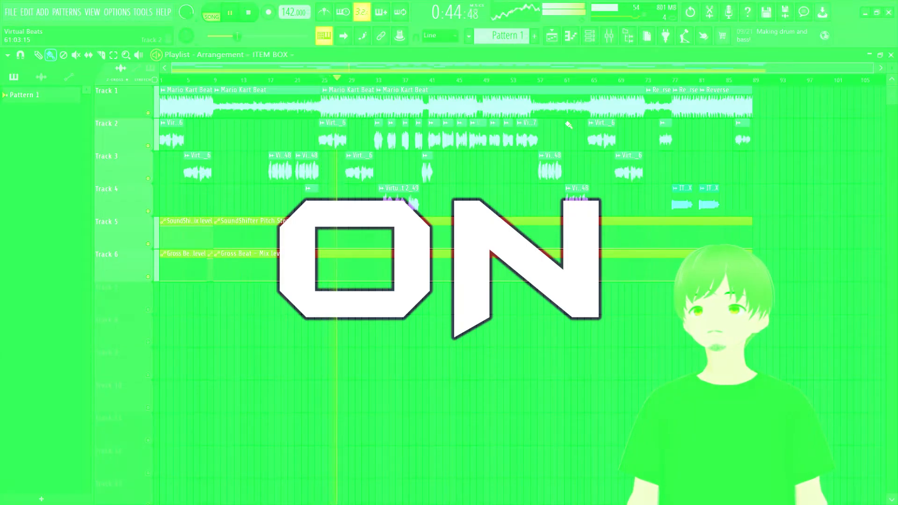
# Step: Stop playback and open the mixer showing the master track's effect chain over the playlist
pyautogui.click(251, 14)
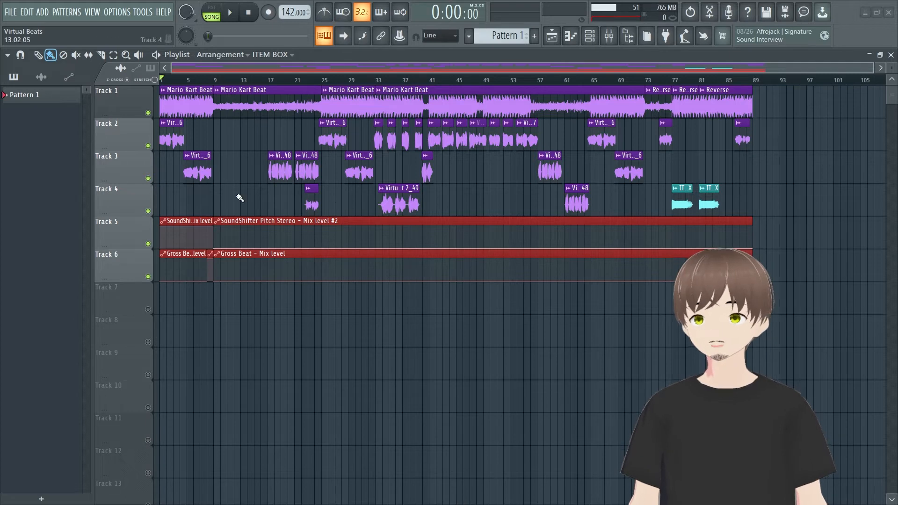
pyautogui.moveTo(268, 65); pyautogui.dragTo(293, 72)
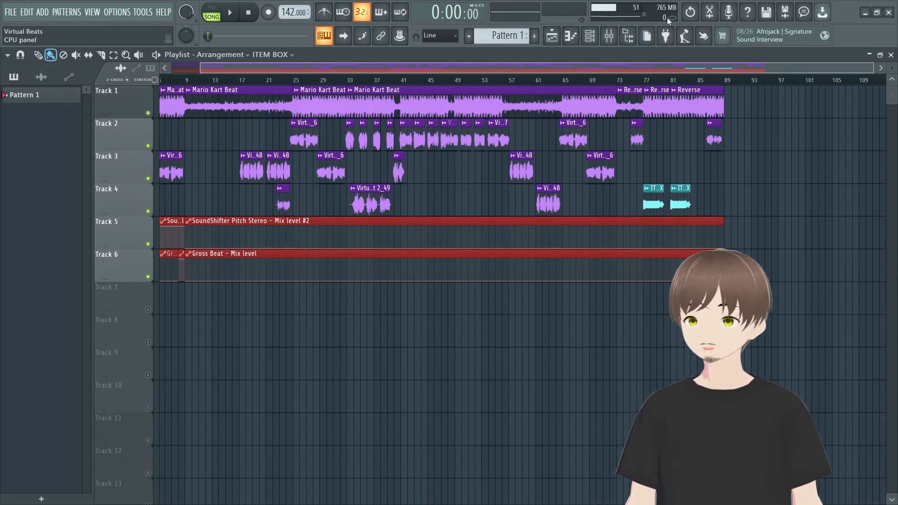
pyautogui.click(610, 37)
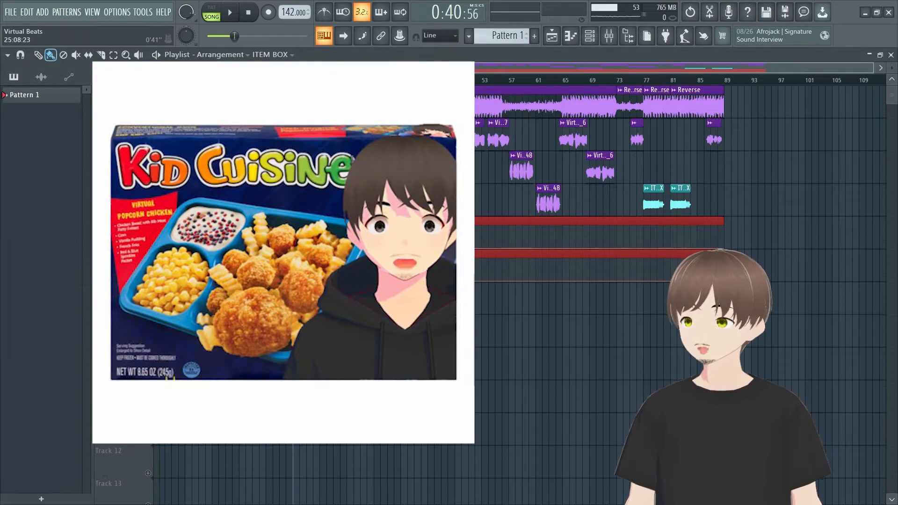
pyautogui.click(609, 35)
pyautogui.moveTo(332, 114); pyautogui.dragTo(333, 143)
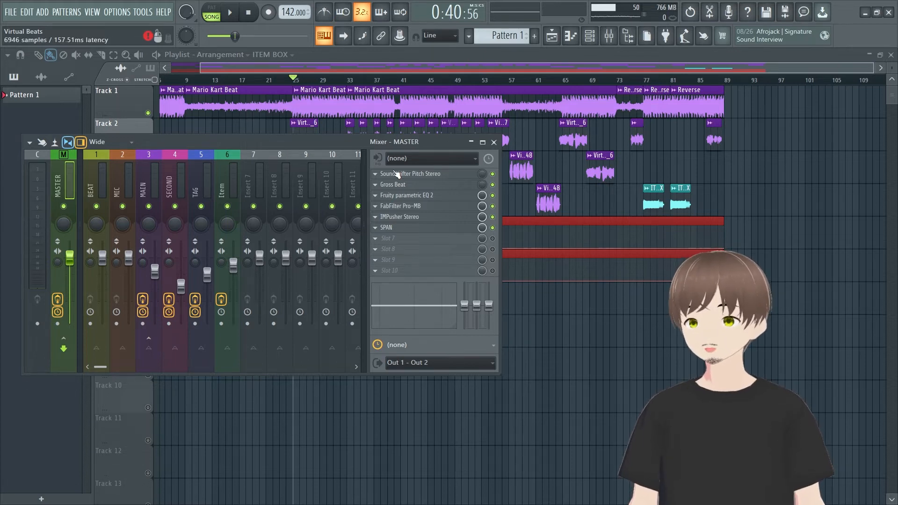
# Step: Play the arrangement from about bar 7 to hear the end of the first section, and stop it
pyautogui.moveTo(404, 69); pyautogui.dragTo(225, 70)
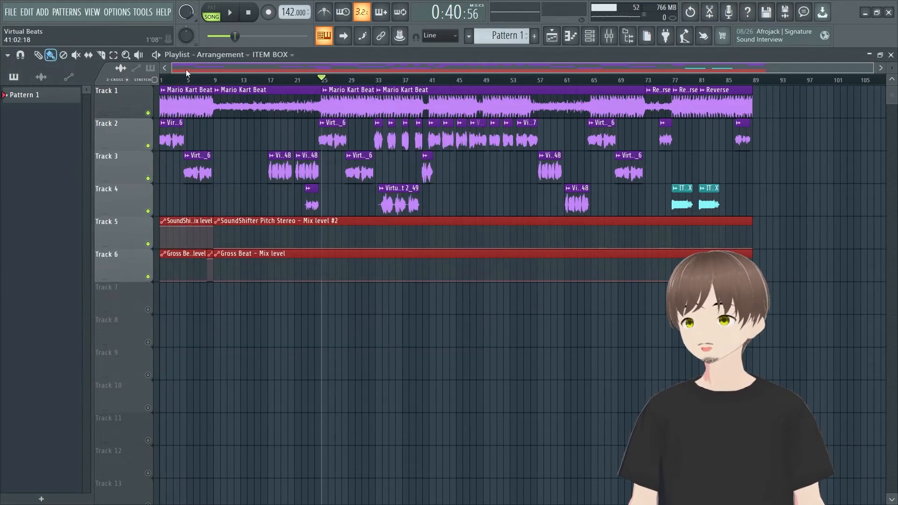
pyautogui.click(200, 80)
pyautogui.press('space')
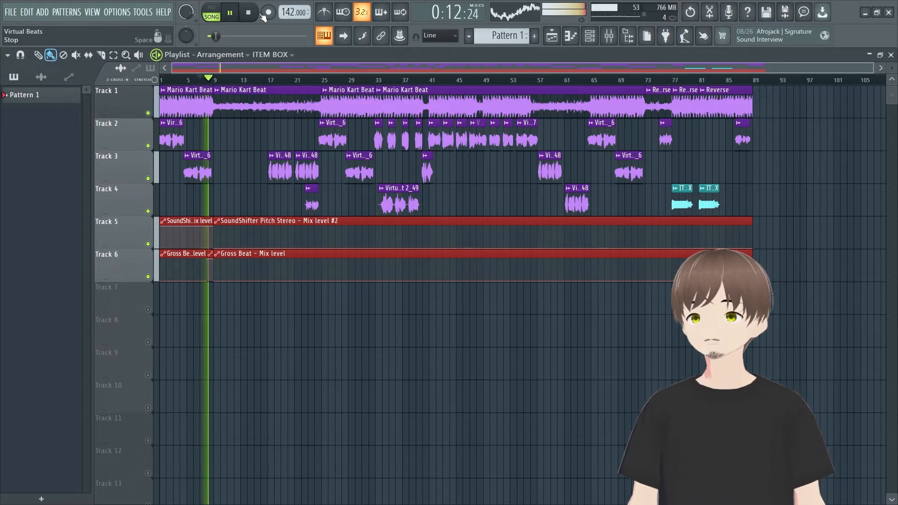
pyautogui.click(248, 11)
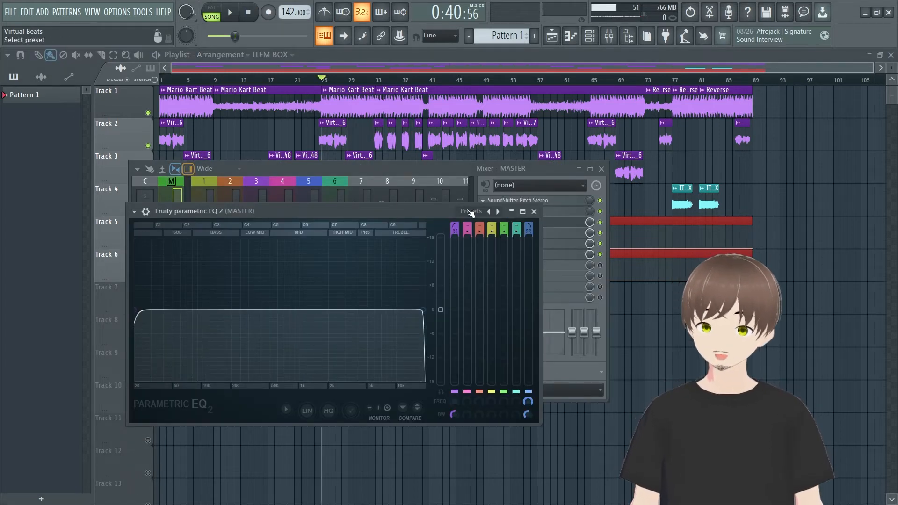
# Step: Load the 20Hz + 18kHz cut preset in the master's Fruity Parametric EQ 2 and close it
pyautogui.click(512, 211)
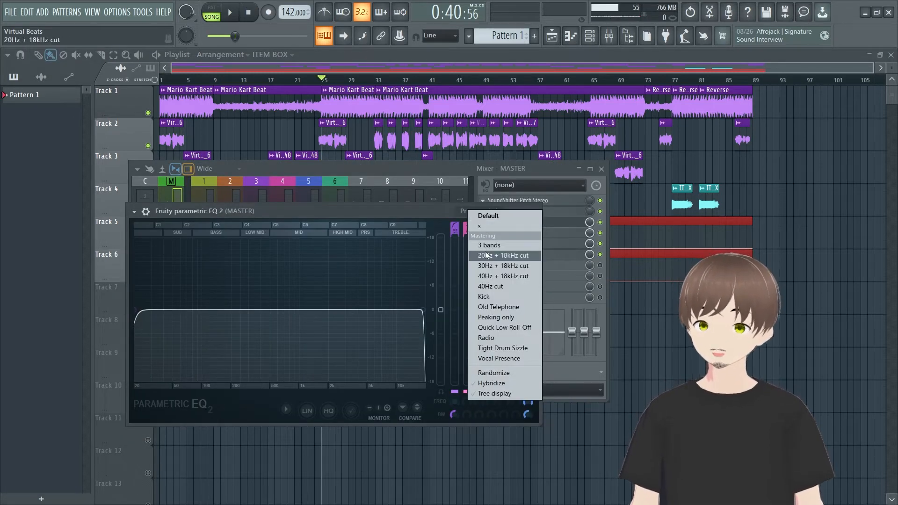
pyautogui.click(503, 255)
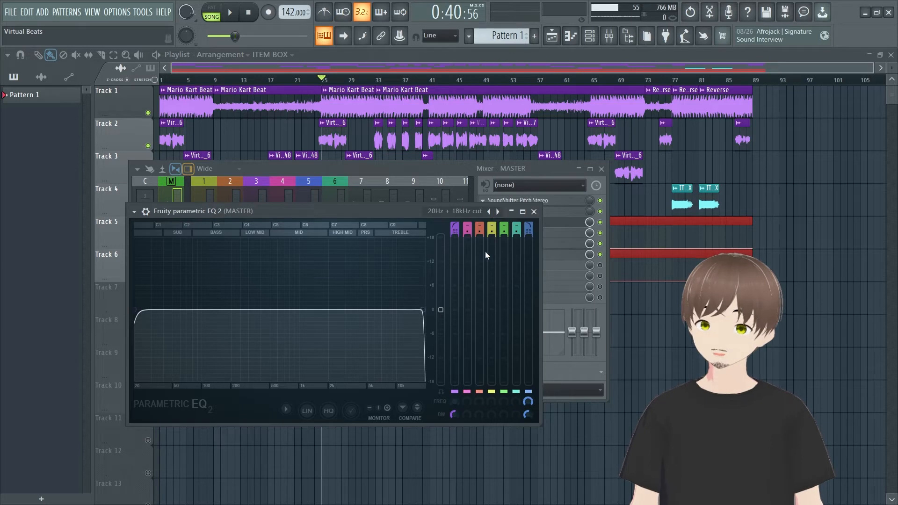
pyautogui.click(533, 211)
pyautogui.moveTo(414, 165); pyautogui.dragTo(366, 168)
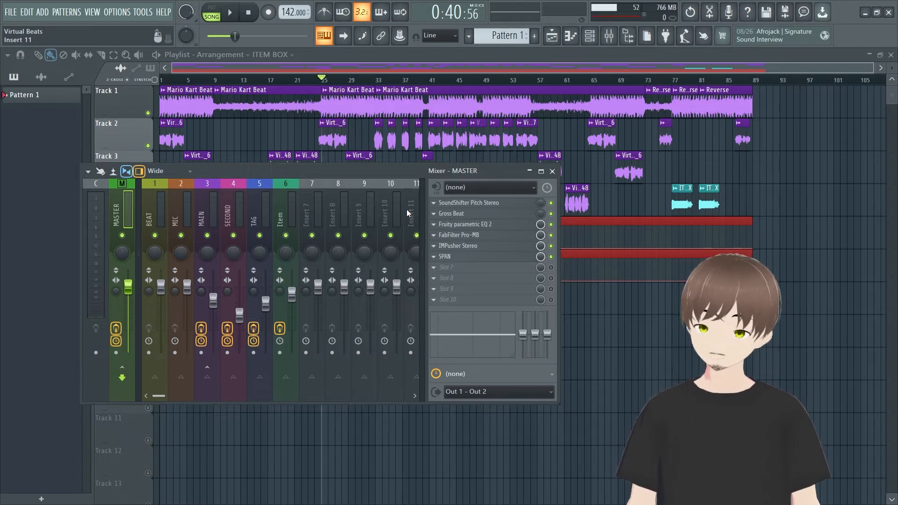
pyautogui.click(450, 225)
pyautogui.click(470, 210)
pyautogui.click(484, 252)
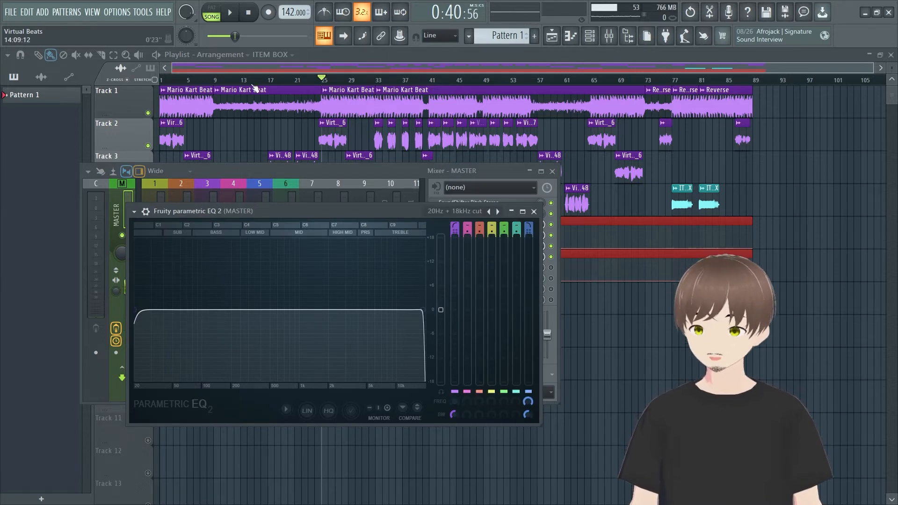
pyautogui.click(534, 211)
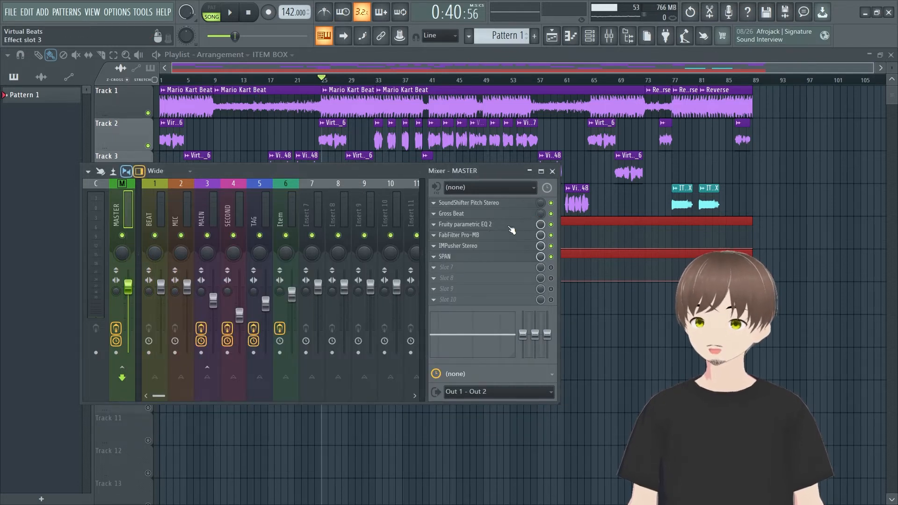
# Step: Disable the IMPusher Stereo and SPAN effects on the master, and look over the FabFilter Pro-MB band
pyautogui.click(551, 245)
pyautogui.click(550, 256)
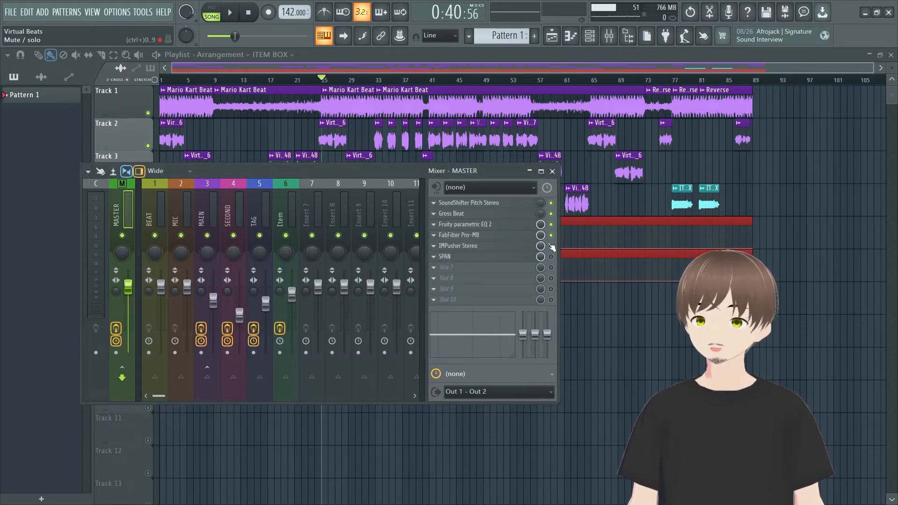
pyautogui.click(532, 238)
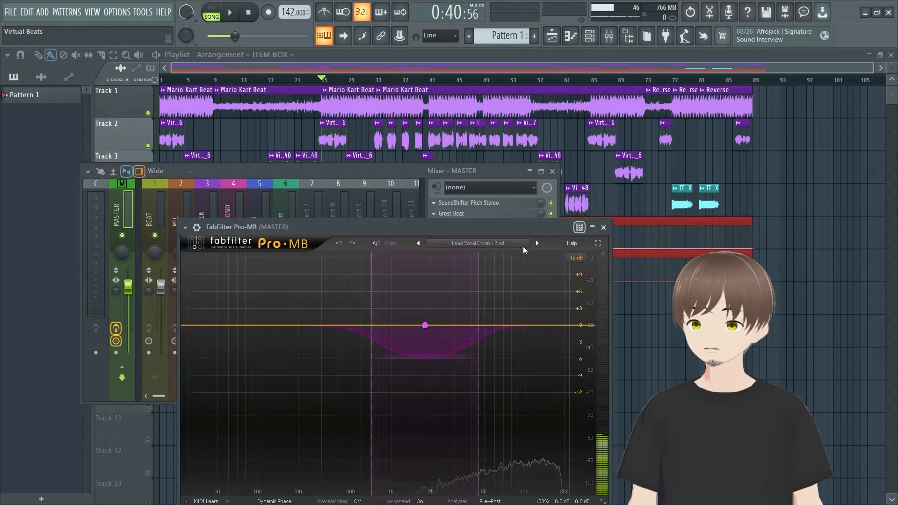
pyautogui.moveTo(489, 226); pyautogui.dragTo(494, 198)
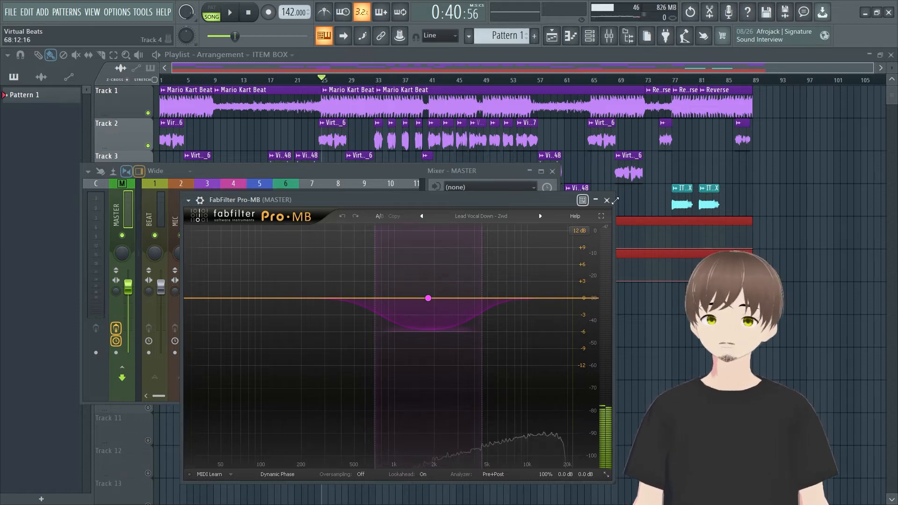
pyautogui.click(607, 200)
pyautogui.press('space')
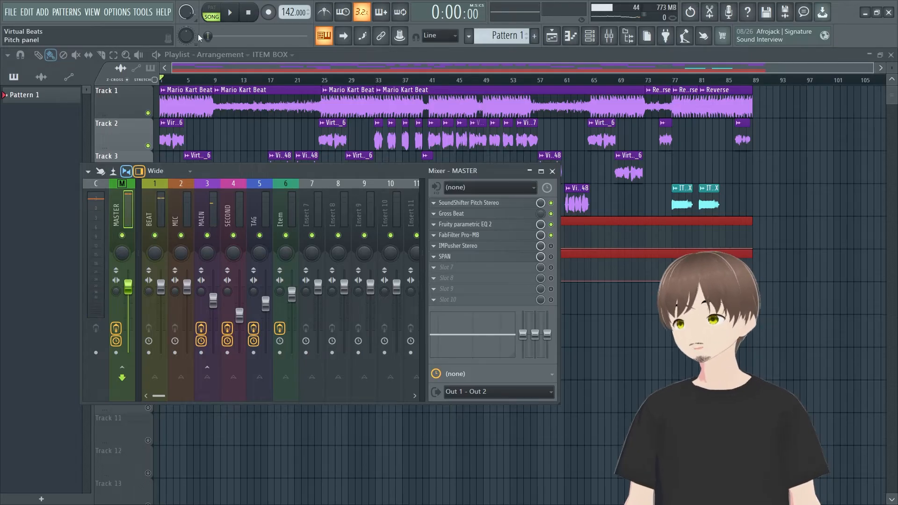
# Step: Try adding a second band at about 149 Hz in the master's FabFilter Pro-MB, and undo it
pyautogui.click(492, 238)
pyautogui.click(284, 298)
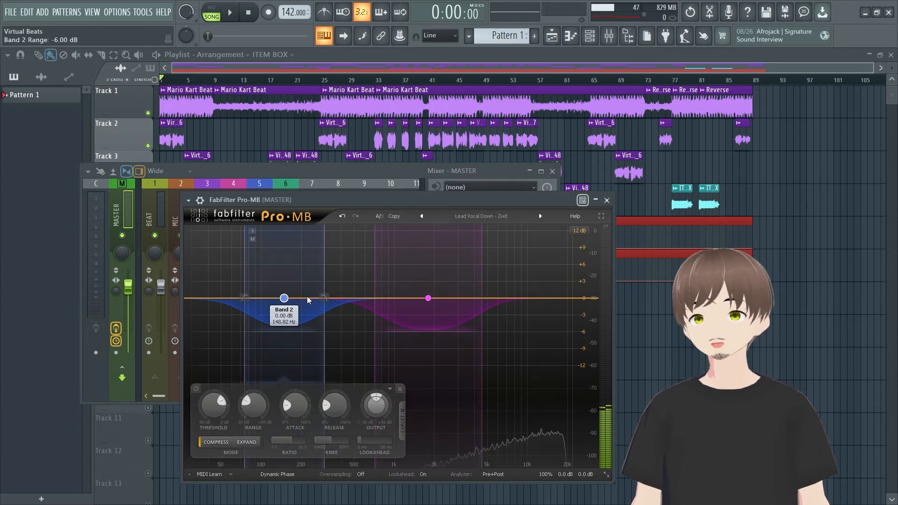
pyautogui.hotkey('ctrl', 'z')
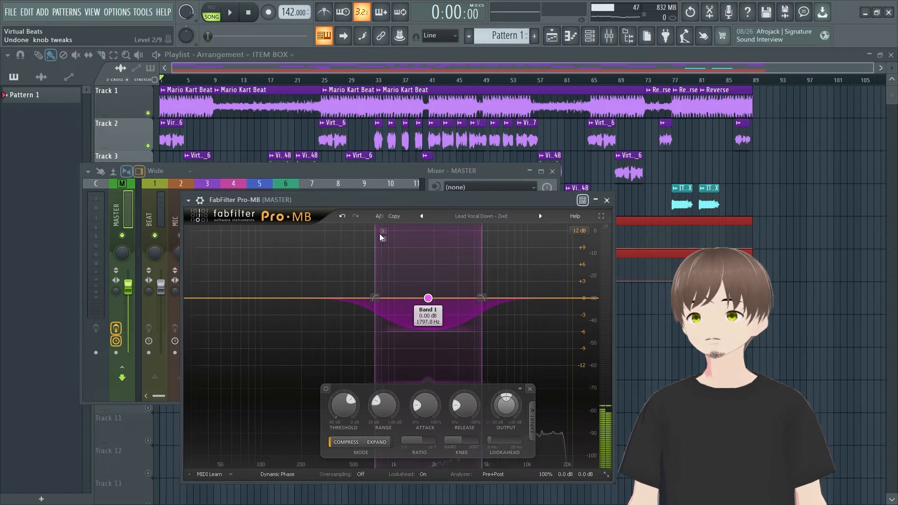
# Step: Solo band 1 in Pro-MB to audition it, shift its range slightly lower in frequency, and end the solo
pyautogui.click(382, 232)
pyautogui.press('space')
pyautogui.press('space')
pyautogui.moveTo(379, 242)
pyautogui.mouseDown()
pyautogui.moveTo(290, 245)
pyautogui.moveTo(382, 245)
pyautogui.moveTo(364, 247)
pyautogui.mouseUp()
pyautogui.click(368, 230)
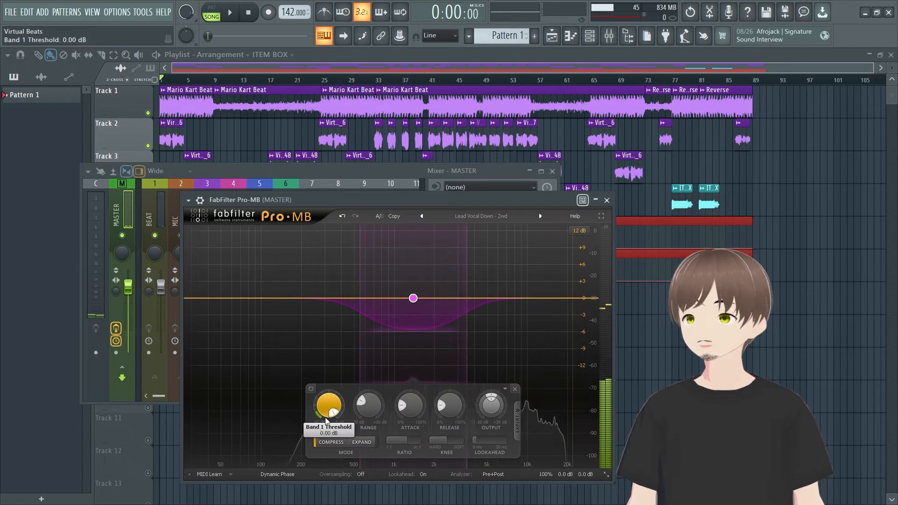
# Step: Lower band 1's threshold to -90 dB and listen to the full compression on the song's opening
pyautogui.moveTo(336, 403); pyautogui.dragTo(307, 424)
pyautogui.press('space')
pyautogui.press('space')
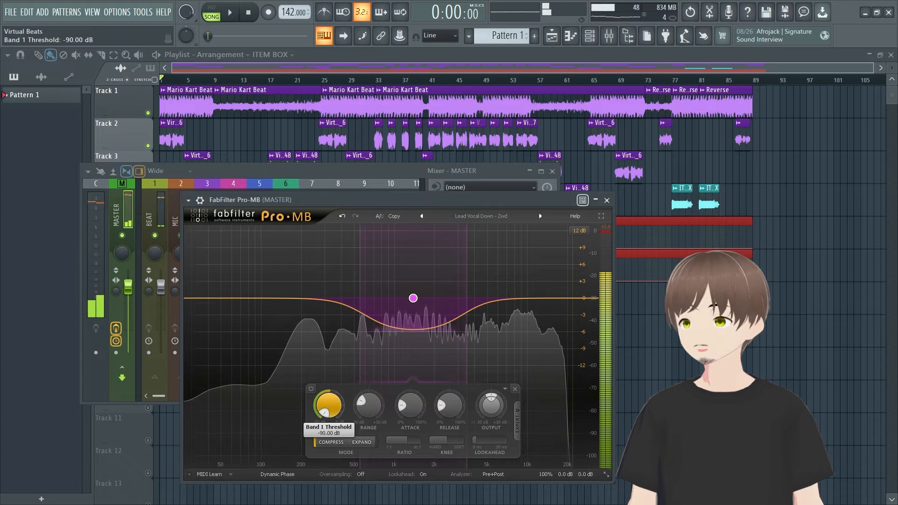
pyautogui.press('space')
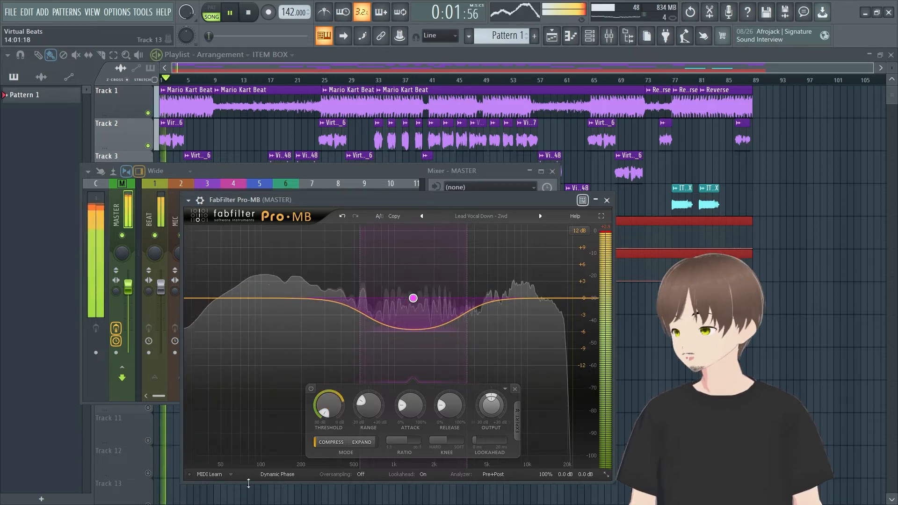
pyautogui.press('space')
# Step: Raise band 1's threshold in Pro-MB to about -22.7 dB and close the plugin
pyautogui.moveTo(329, 416); pyautogui.dragTo(329, 393)
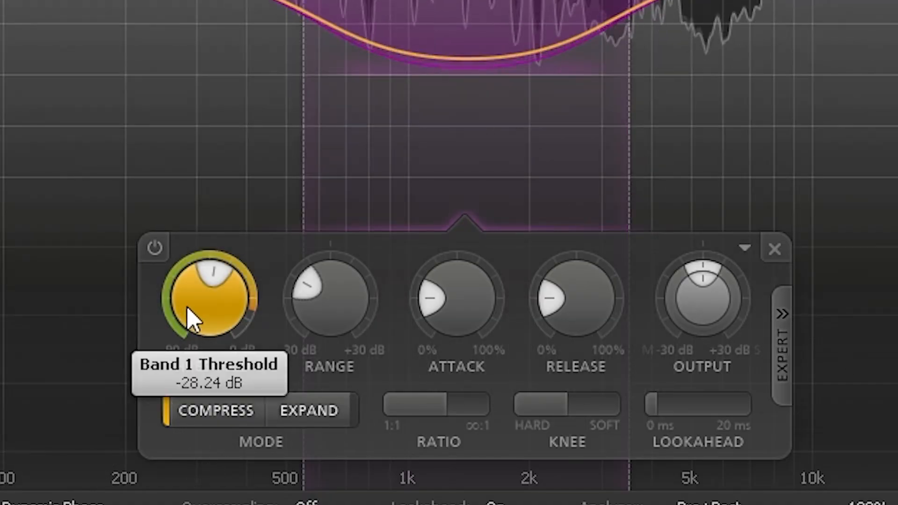
pyautogui.moveTo(191, 315); pyautogui.dragTo(250, 266)
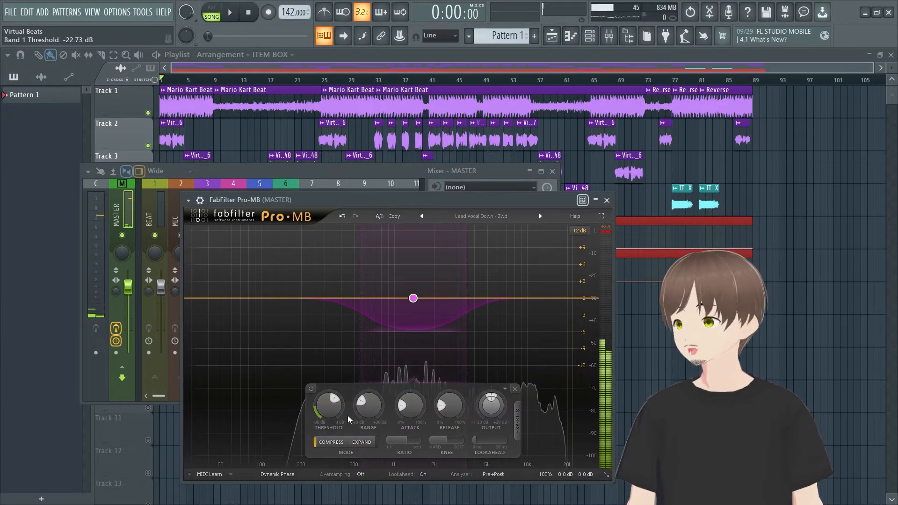
pyautogui.moveTo(411, 201); pyautogui.dragTo(367, 188)
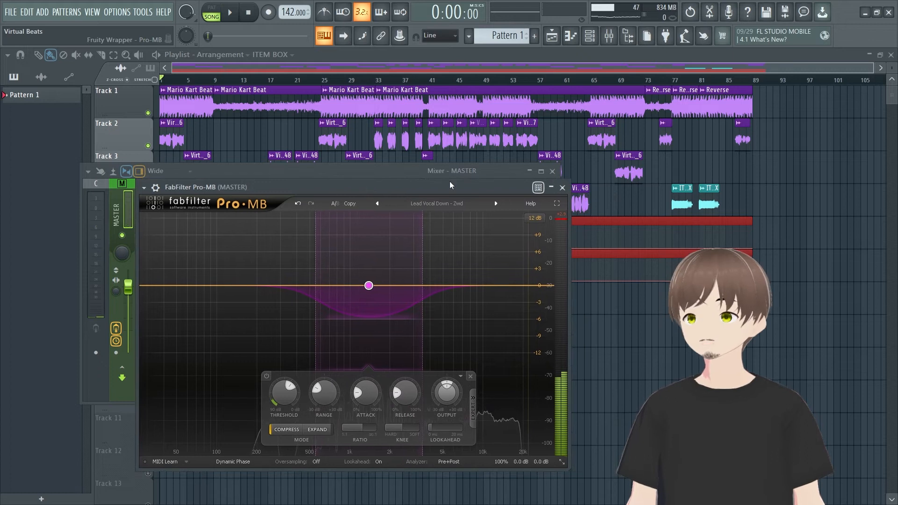
pyautogui.click(561, 188)
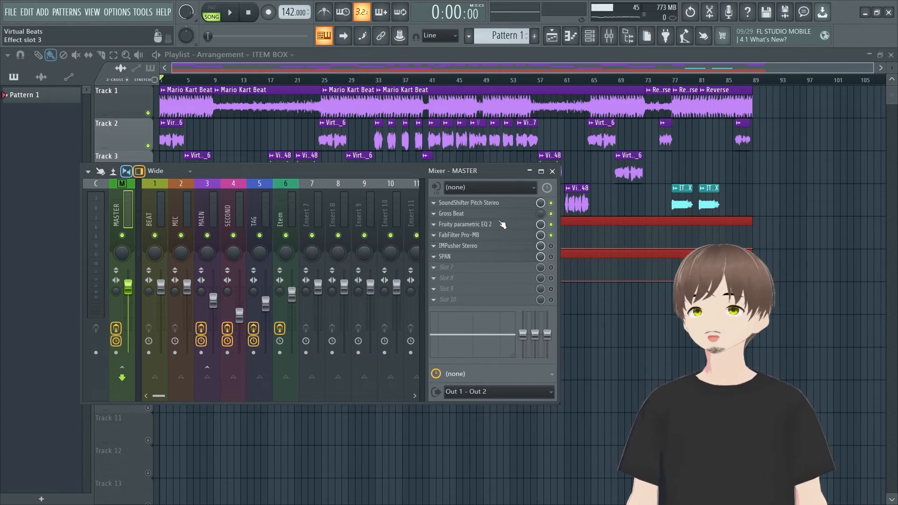
# Step: Review the Fruity Parametric EQ 2 and FabFilter Pro-MB on the master, closing each again
pyautogui.click(515, 224)
pyautogui.click(512, 211)
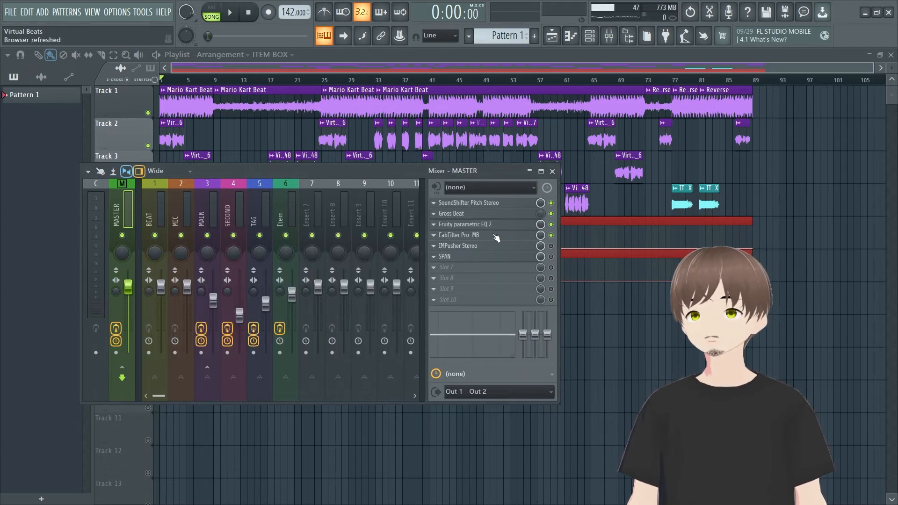
pyautogui.click(473, 235)
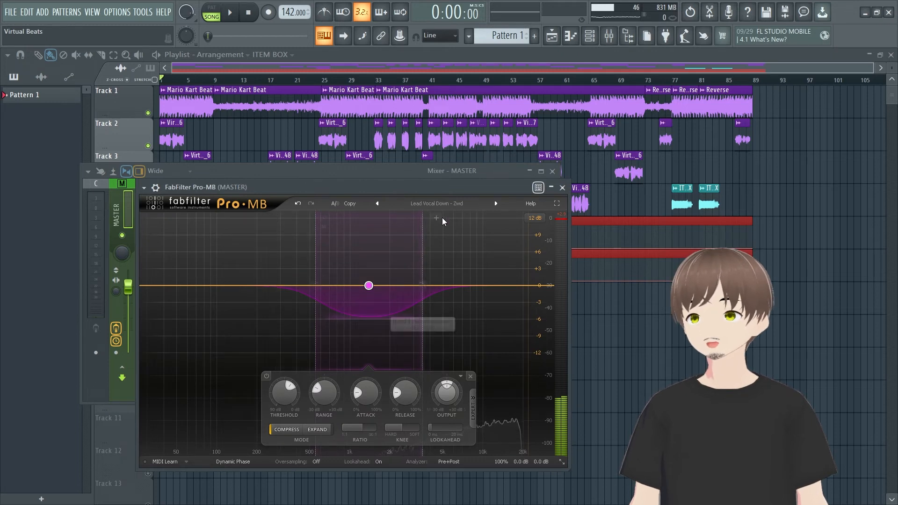
pyautogui.click(563, 188)
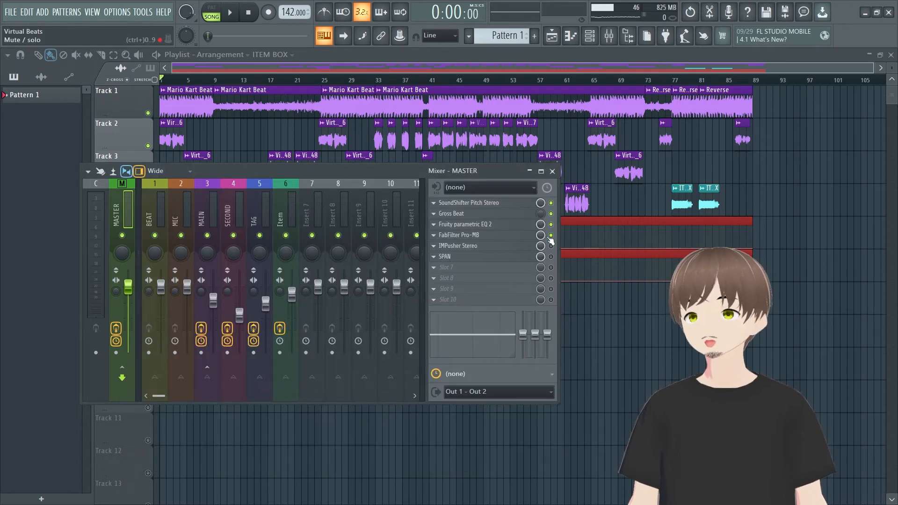
# Step: Open the IMPusher Stereo plugin on the master and move its window clear of the effect slots
pyautogui.click(523, 248)
pyautogui.moveTo(529, 174); pyautogui.dragTo(331, 125)
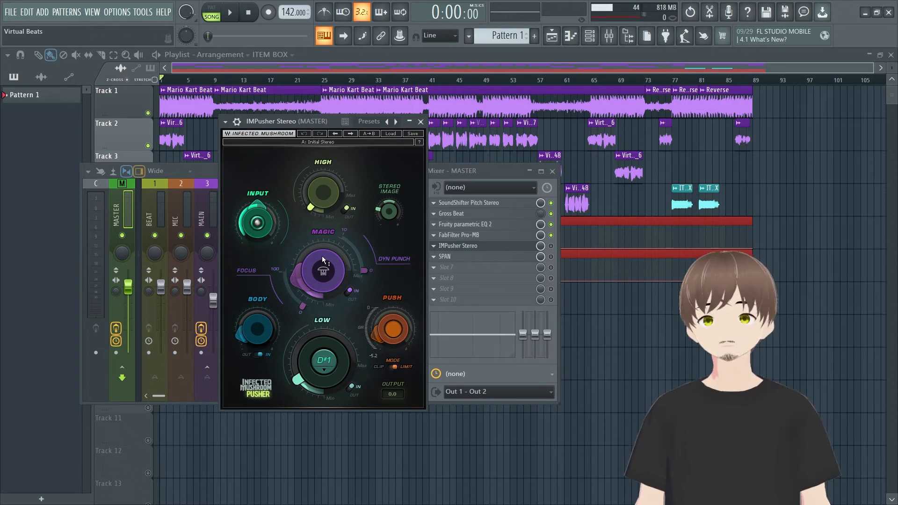
pyautogui.moveTo(324, 179)
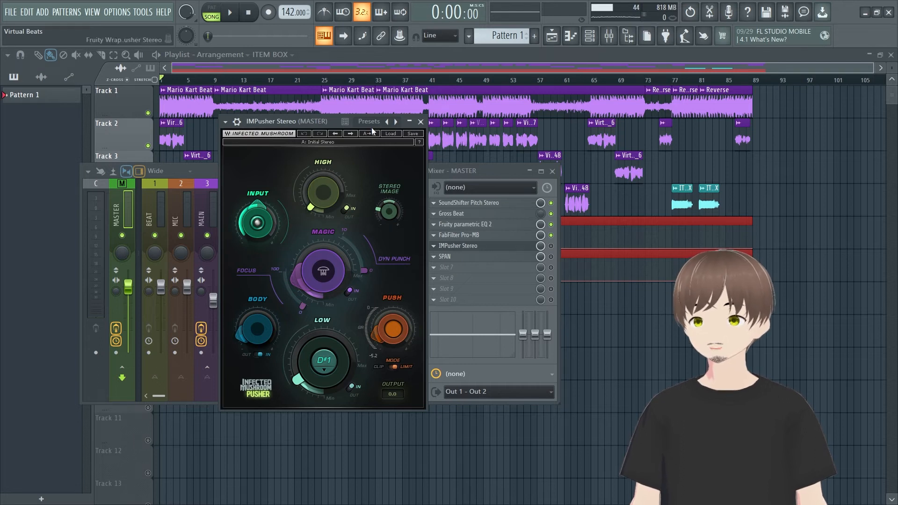
pyautogui.moveTo(337, 117); pyautogui.dragTo(296, 113)
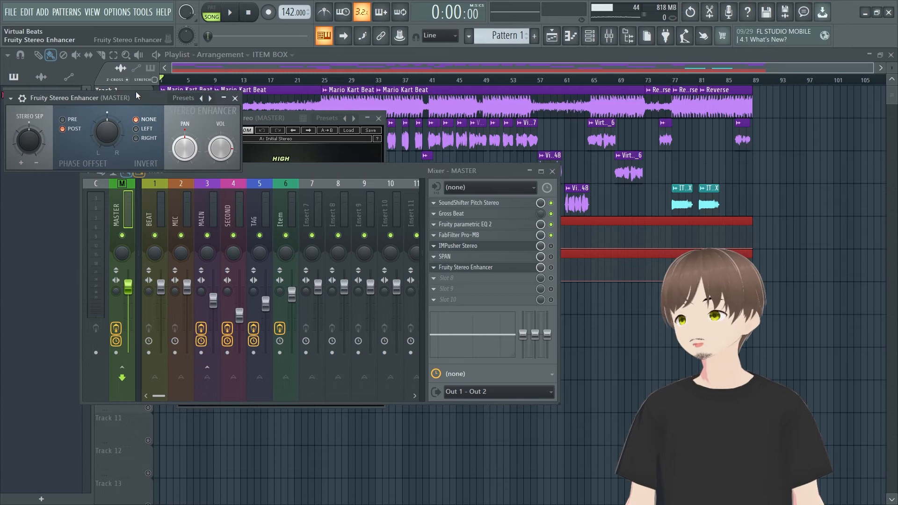
# Step: Add a Fruity Stereo Enhancer to slot 7 of the master track and close its window
pyautogui.moveTo(136, 93); pyautogui.dragTo(519, 265)
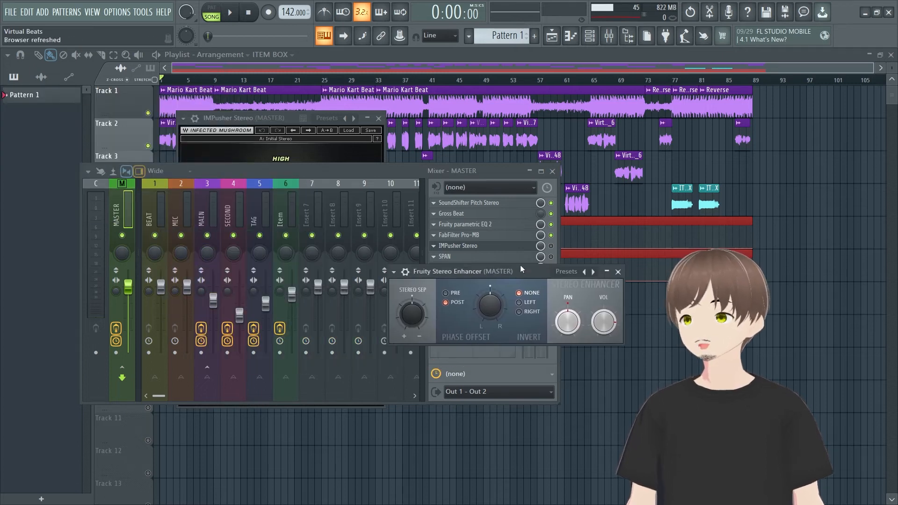
pyautogui.click(618, 272)
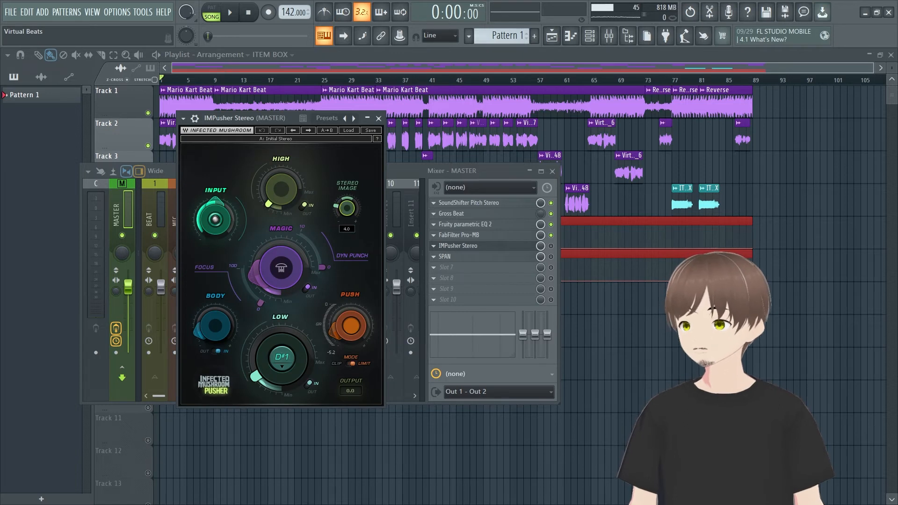
# Step: Adjust the stereo image in IMPusher Stereo, play the song from about bar 25, and return to the mixer
pyautogui.moveTo(347, 208); pyautogui.dragTo(347, 168)
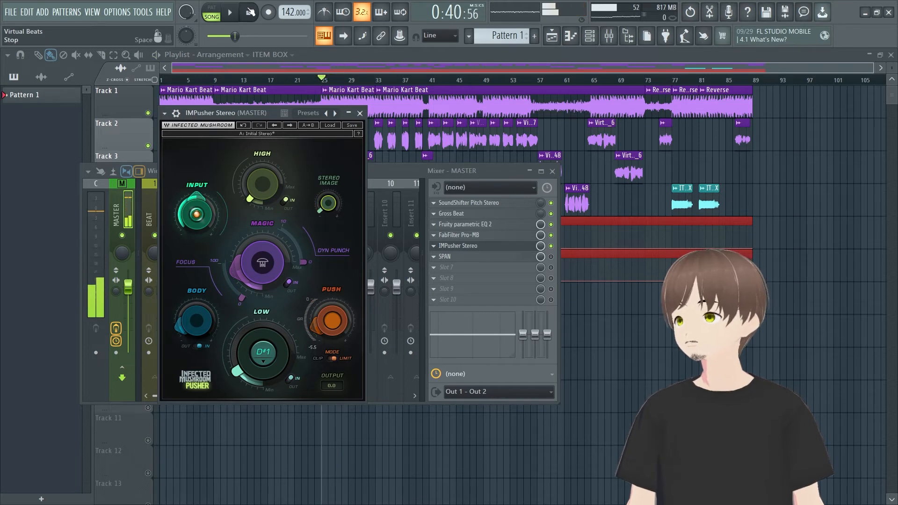
pyautogui.press('space')
pyautogui.press('space')
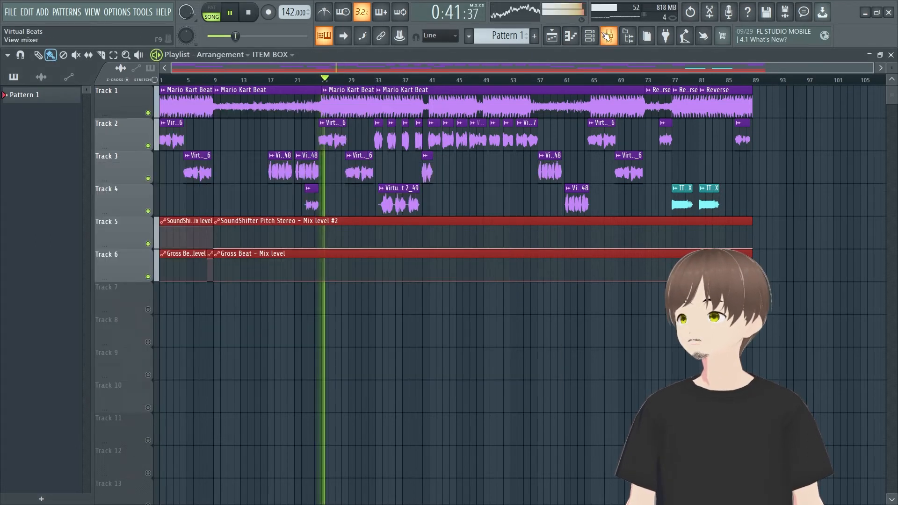
pyautogui.click(609, 36)
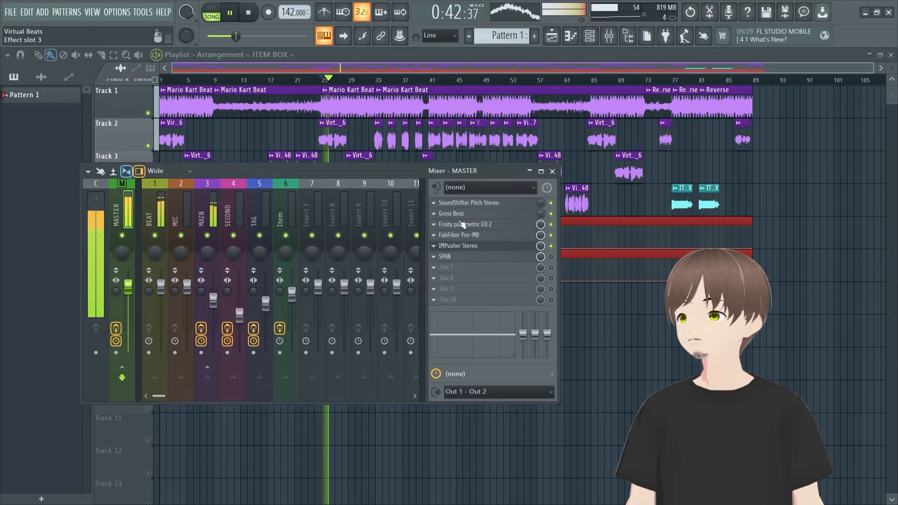
# Step: Check FabFilter Pro-MB on the master during playback, close it, open IMPusher Stereo and stop the song
pyautogui.click(473, 235)
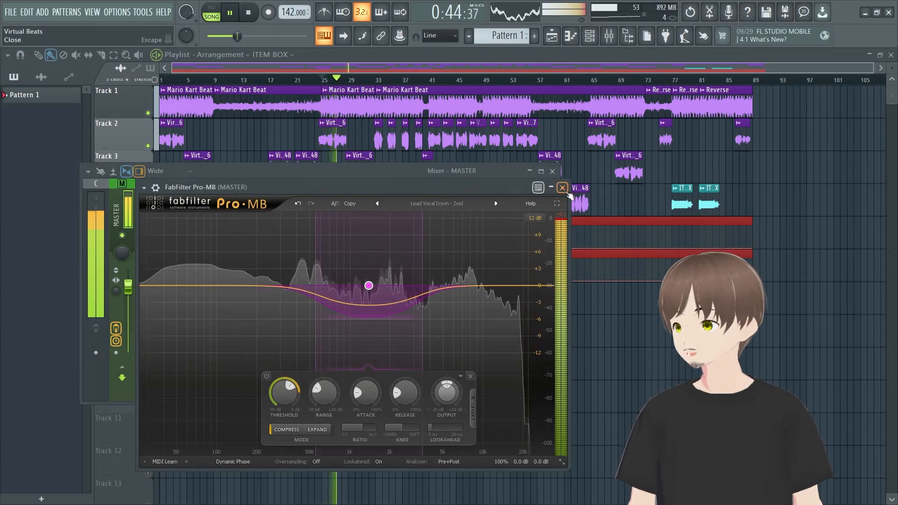
pyautogui.press('Escape')
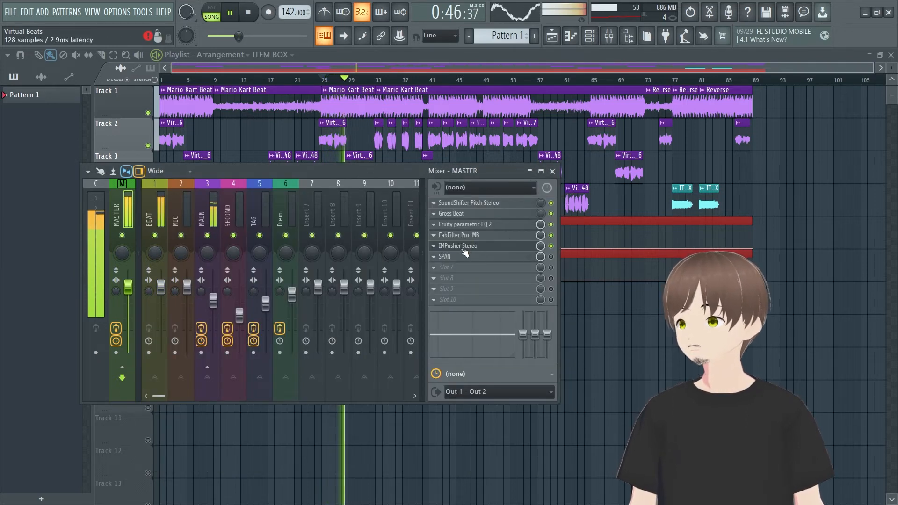
pyautogui.click(465, 246)
pyautogui.press('space')
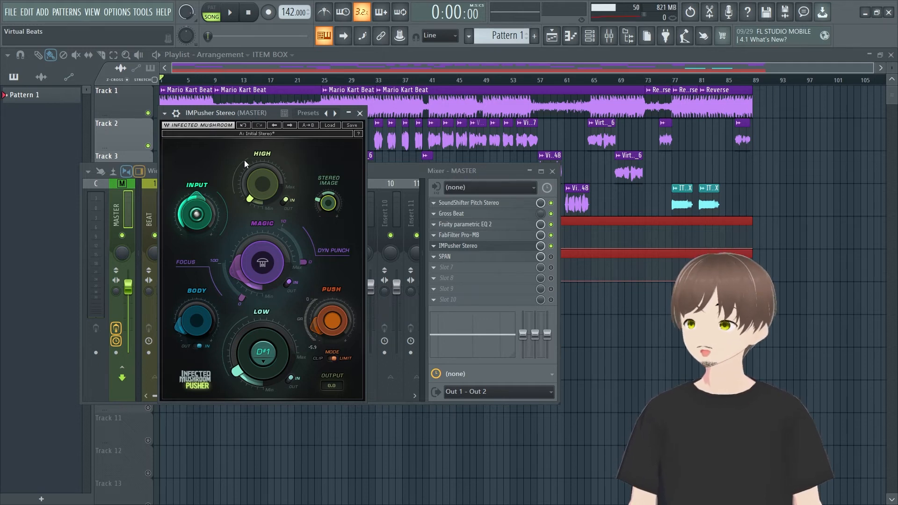
# Step: Choose D#1 - 39Hz as the Low frequency in IMPusher Stereo and switch the Magic section out and back in
pyautogui.click(260, 358)
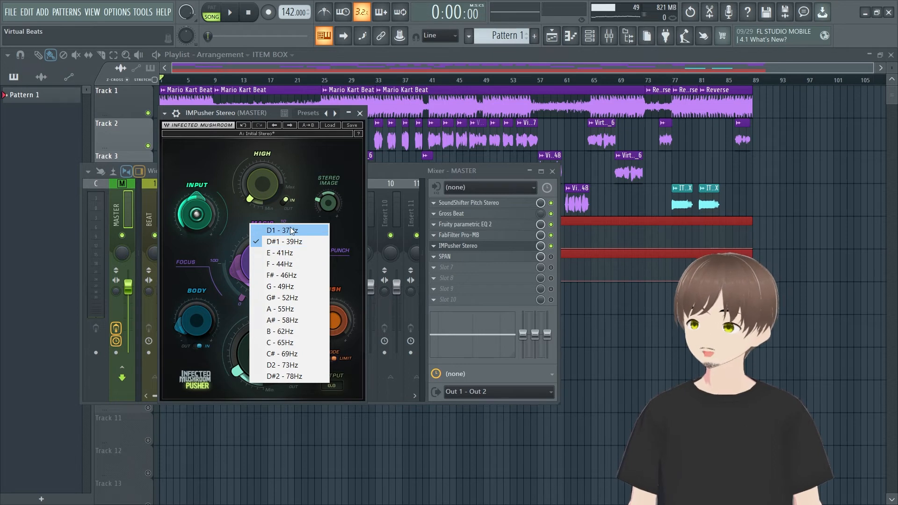
pyautogui.click(282, 241)
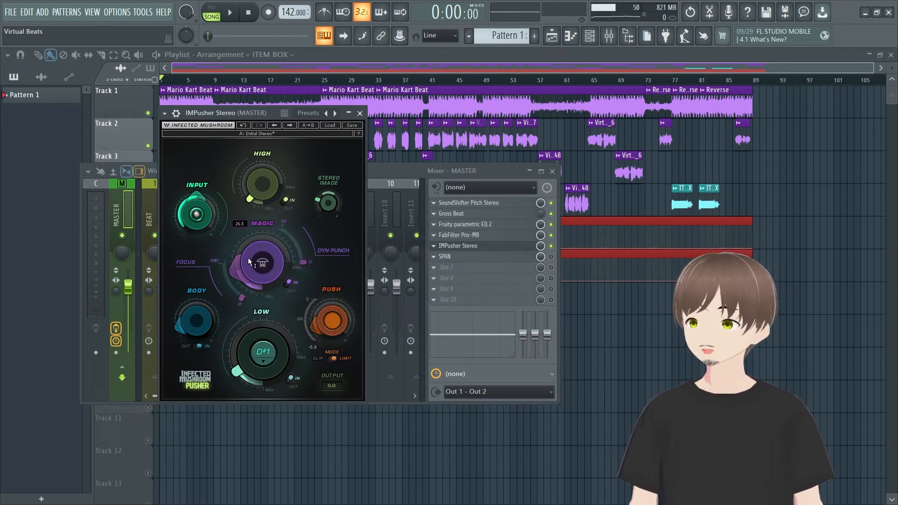
pyautogui.moveTo(268, 263)
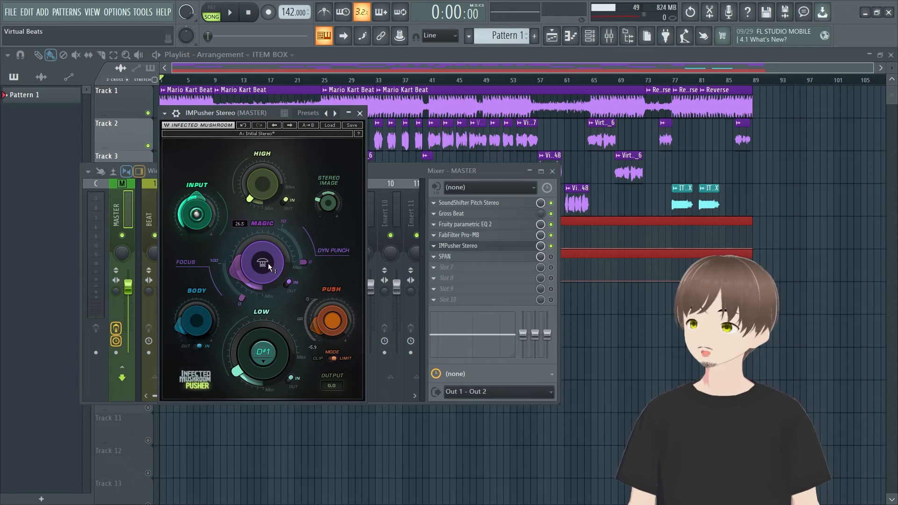
pyautogui.click(289, 282)
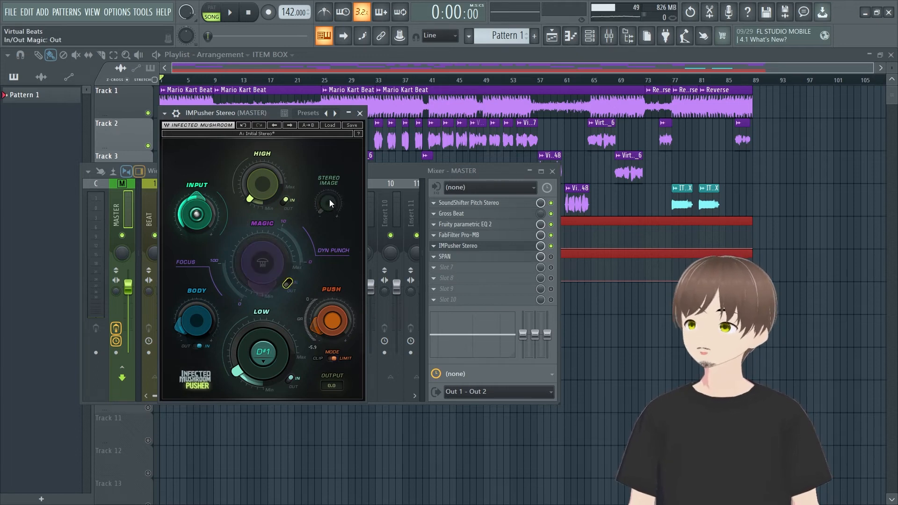
pyautogui.click(288, 283)
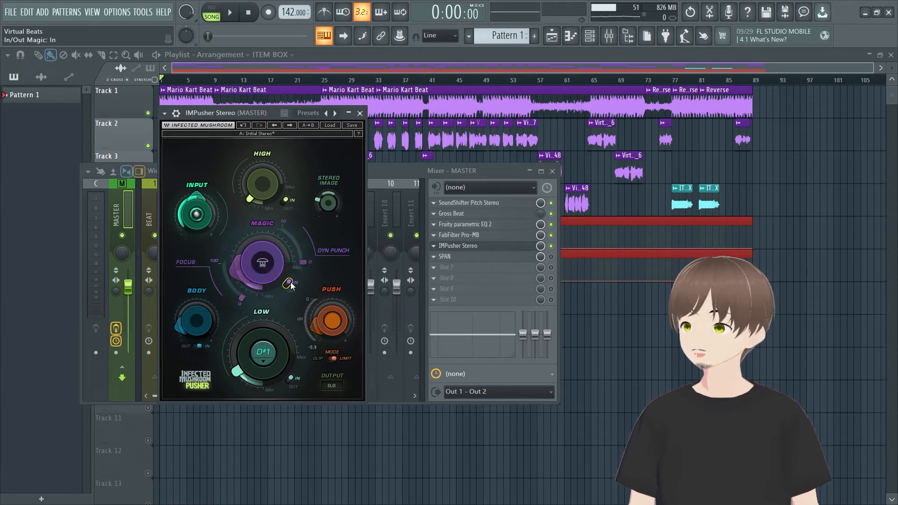
# Step: Switch the High section of IMPusher Stereo out and back in, and set its High amount to 1.5
pyautogui.click(281, 203)
pyautogui.click(280, 204)
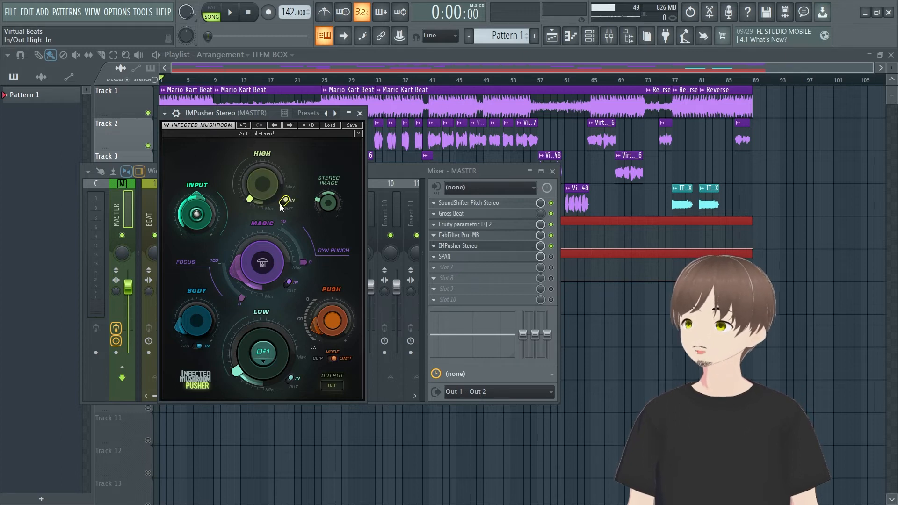
pyautogui.moveTo(249, 200); pyautogui.dragTo(248, 206)
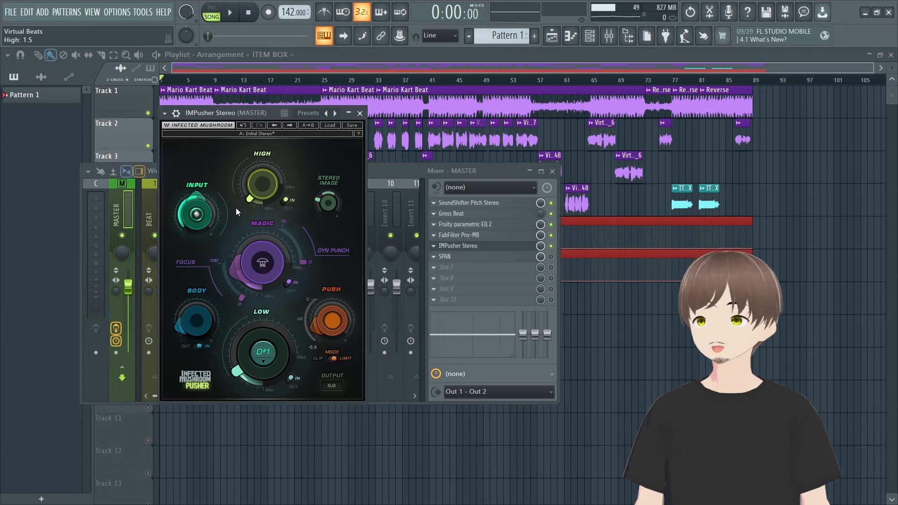
pyautogui.moveTo(208, 207)
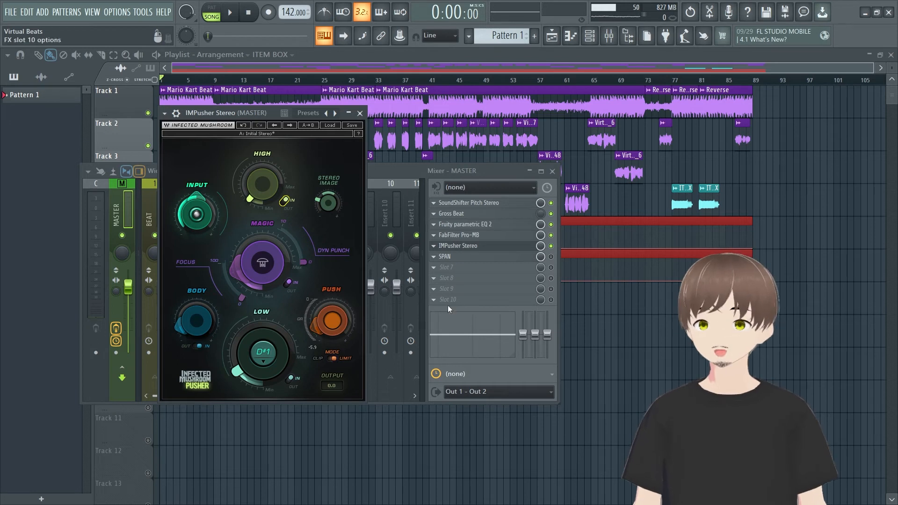
# Step: Close IMPusher Stereo, open SPAN on the master and examine the song's spectrum with Hold during playback
pyautogui.click(459, 246)
pyautogui.click(452, 256)
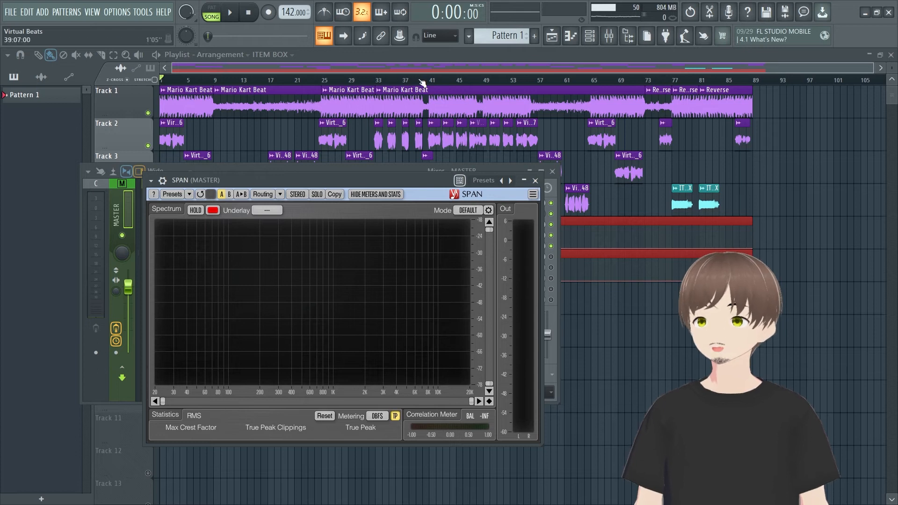
pyautogui.press('space')
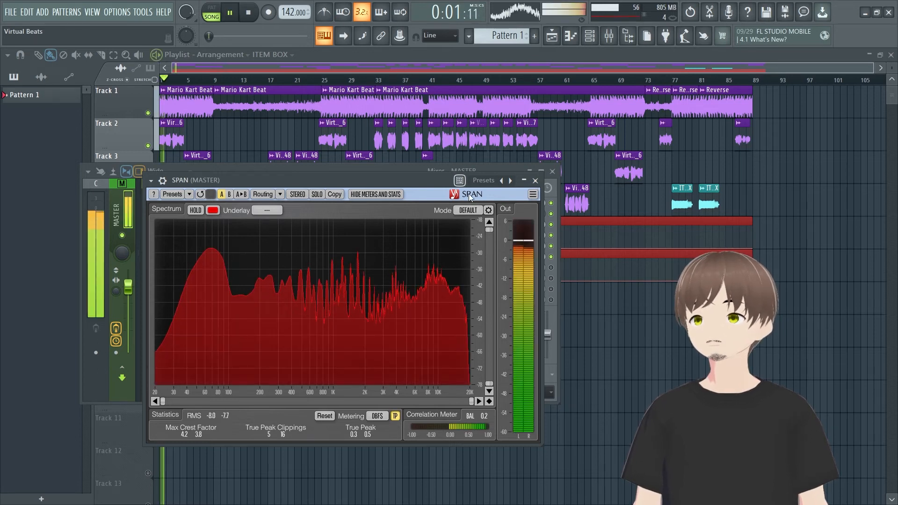
pyautogui.click(195, 210)
pyautogui.press('space')
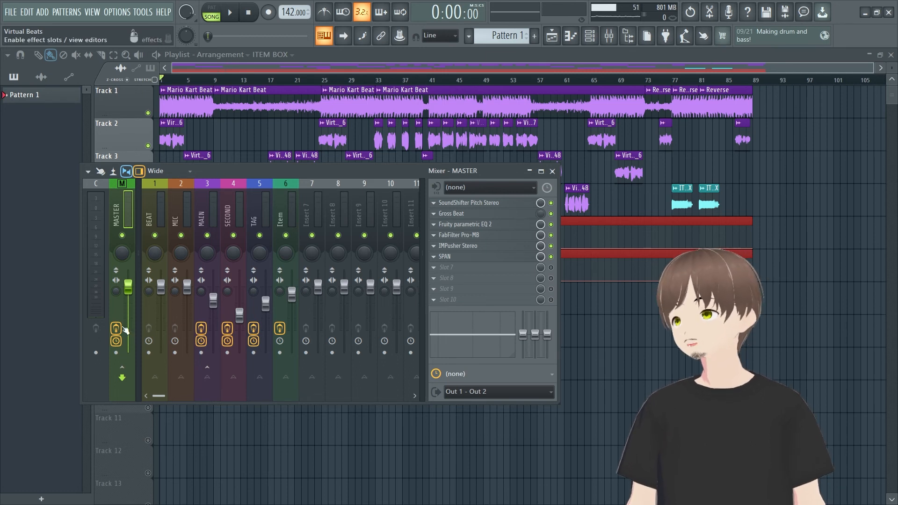
# Step: Bypass the master's effect slots and play the song from about bar 25 to compare it with effects off and on
pyautogui.click(116, 328)
pyautogui.click(326, 82)
pyautogui.press('space')
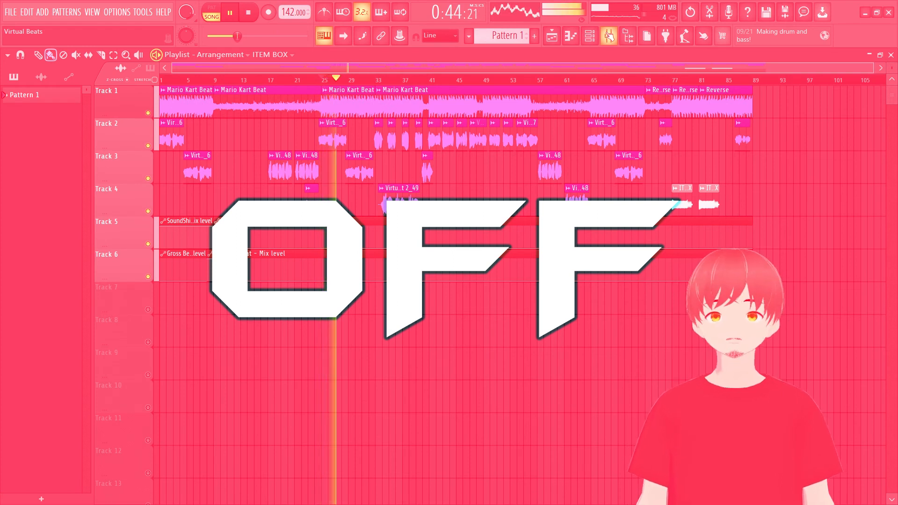
pyautogui.click(251, 17)
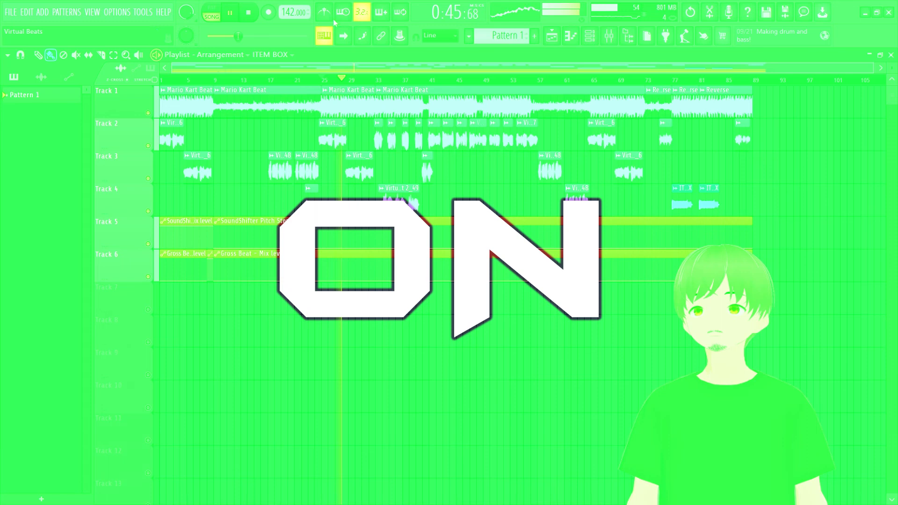
pyautogui.click(249, 13)
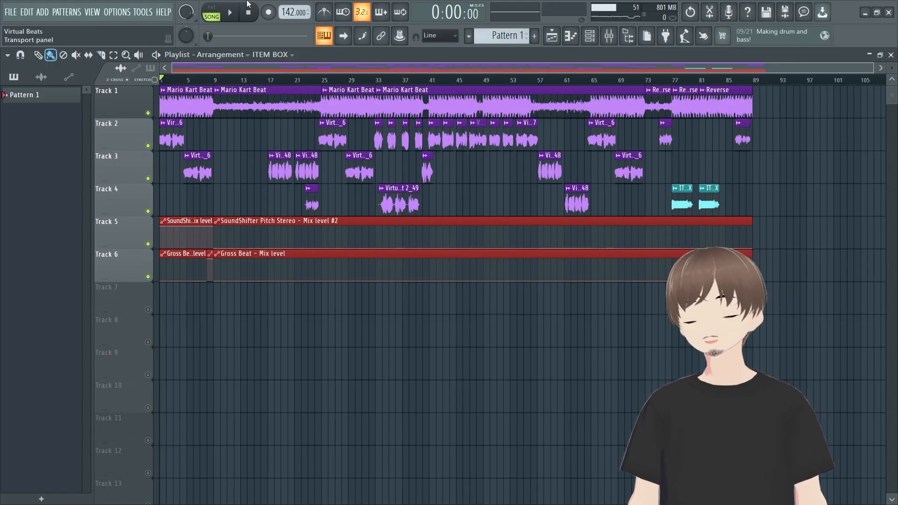